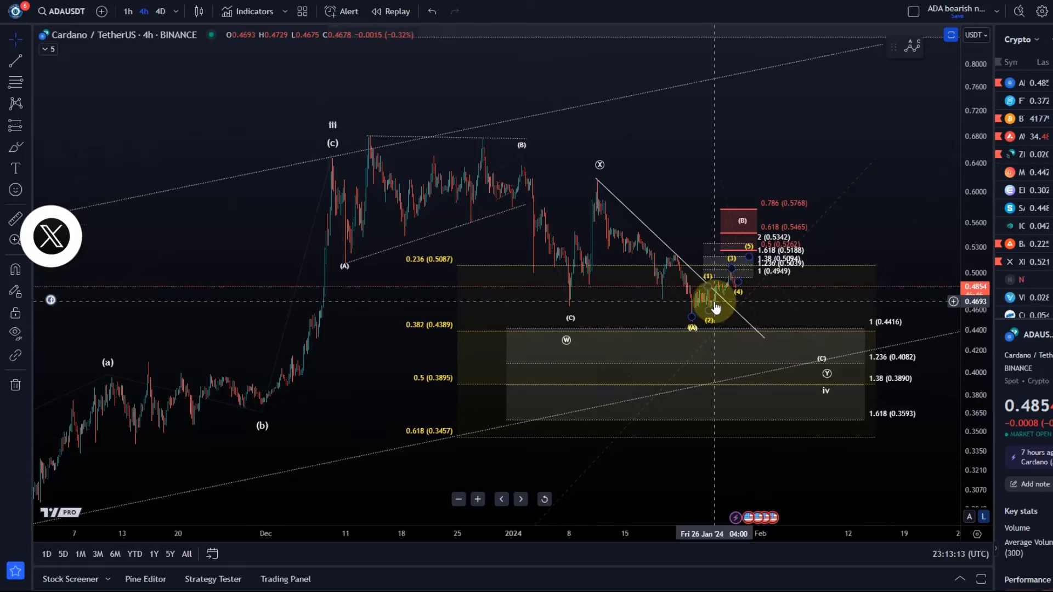
# Zoom the 4h ADAUSDT chart and shift it left to leave empty space for February–April dates.
pyautogui.scroll(3, 714, 311)
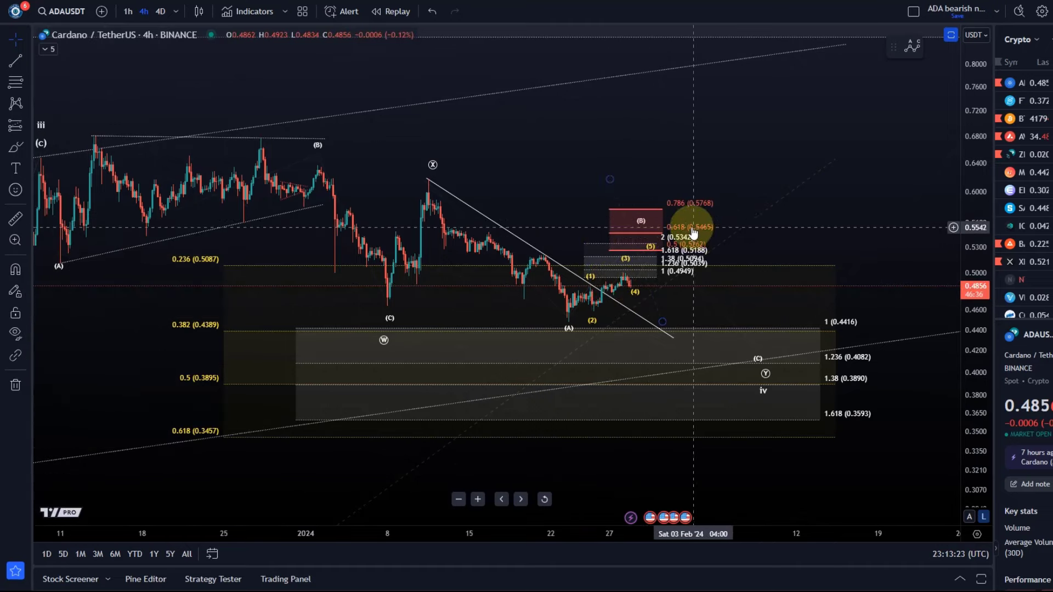
pyautogui.scroll(-5, 707, 219)
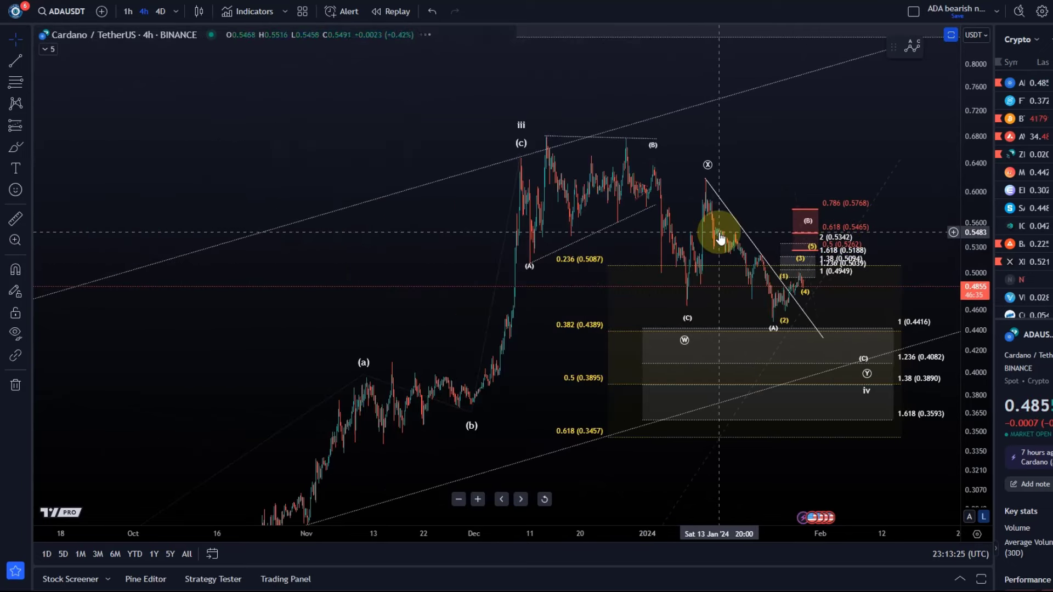
pyautogui.moveTo(830, 126); pyautogui.dragTo(603, 136)
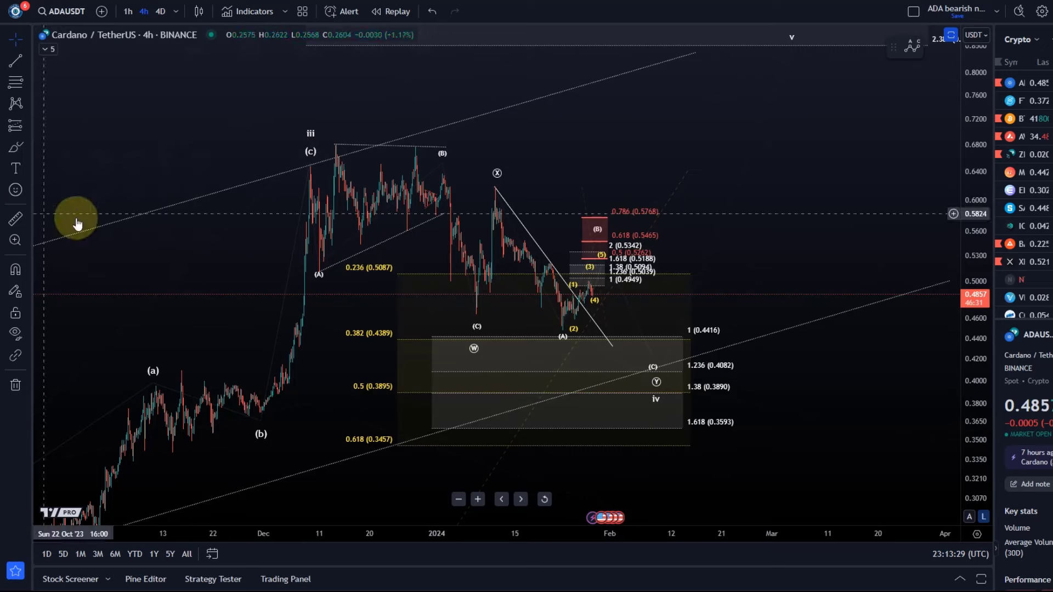
pyautogui.click(15, 147)
pyautogui.moveTo(667, 381)
pyautogui.mouseDown()
pyautogui.moveTo(639, 369)
pyautogui.moveTo(616, 417)
pyautogui.moveTo(716, 378)
pyautogui.moveTo(661, 394)
pyautogui.mouseUp()
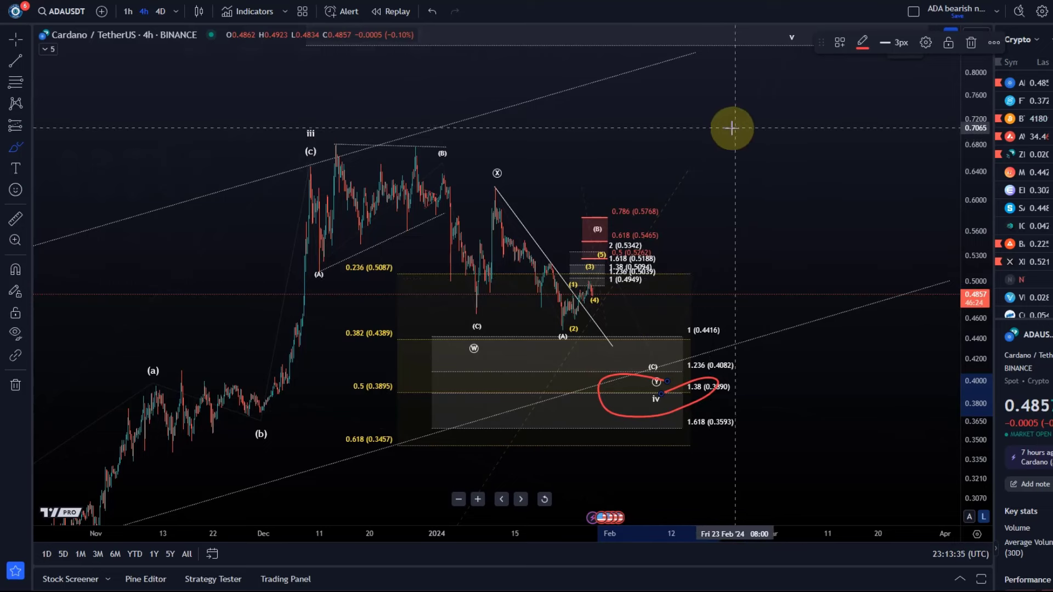
pyautogui.click(431, 9)
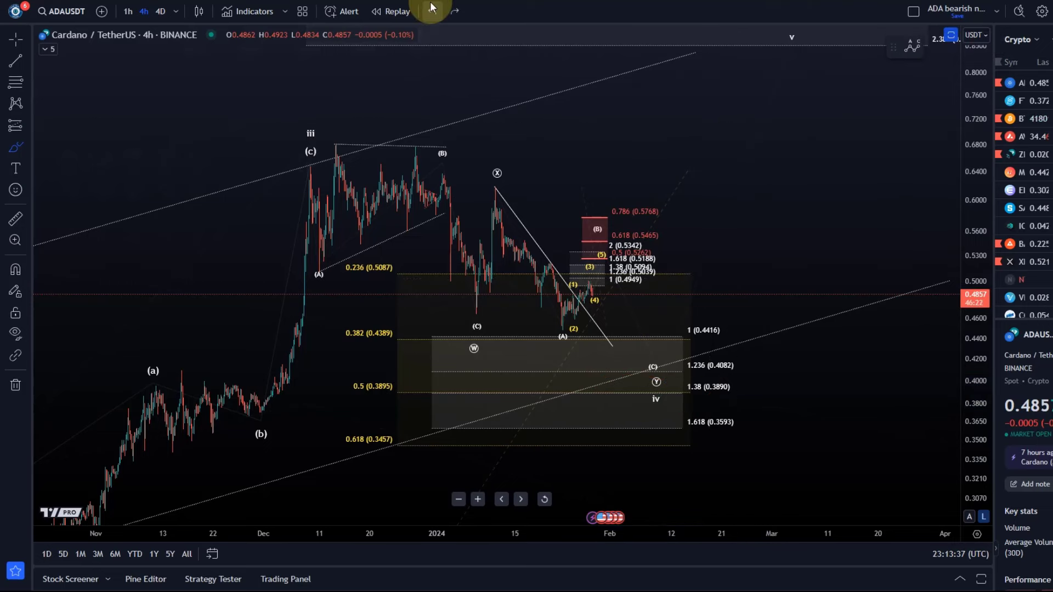
# Zoom out, compress then re-expand the price scale to check higher targets, and zoom back to August–April.
pyautogui.scroll(-4, 833, 203)
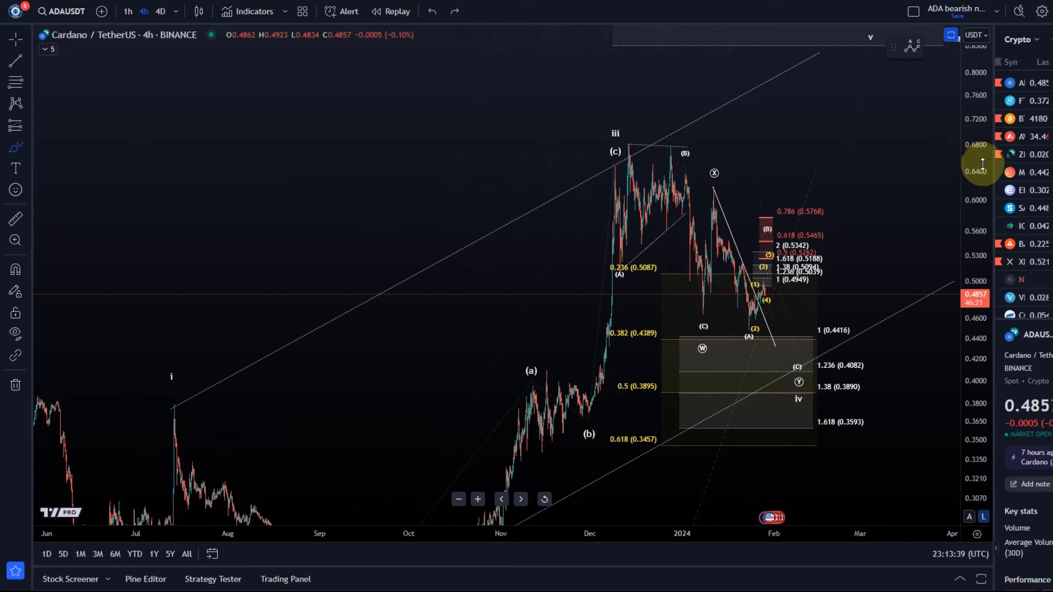
pyautogui.moveTo(981, 163); pyautogui.dragTo(1021, 374)
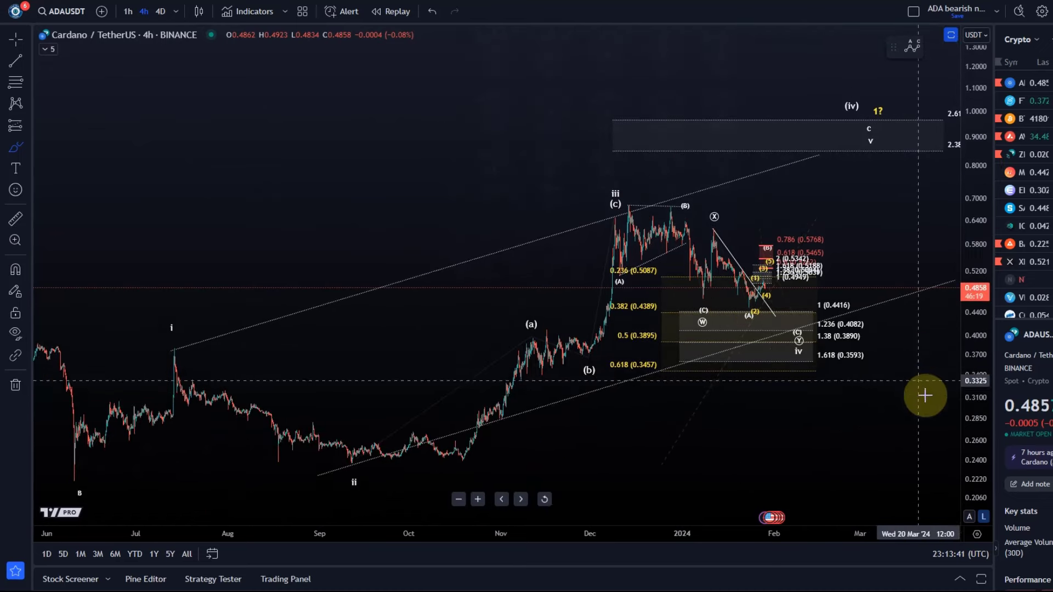
pyautogui.moveTo(982, 442); pyautogui.dragTo(971, 289)
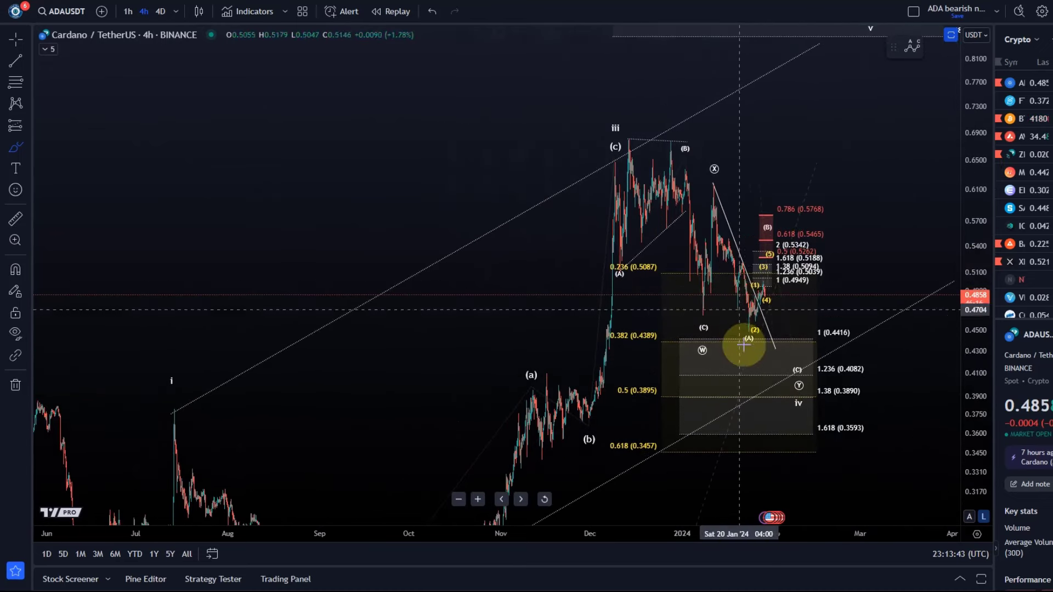
pyautogui.scroll(2, 740, 331)
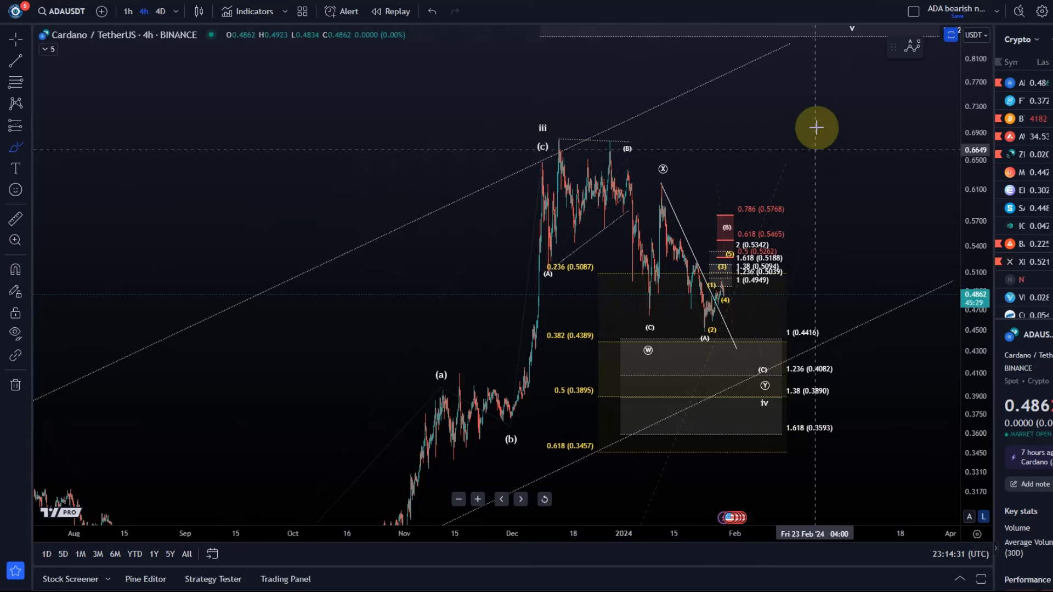
# Close the Compare symbol search and switch the chart to the 1-hour timeframe.
pyautogui.click(103, 12)
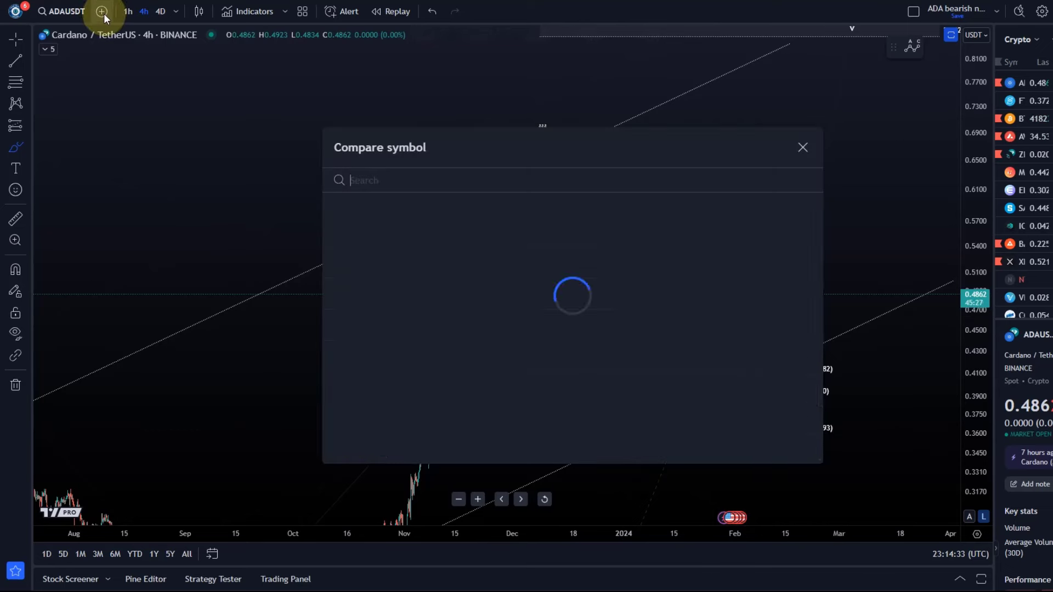
pyautogui.click(181, 154)
pyautogui.click(126, 17)
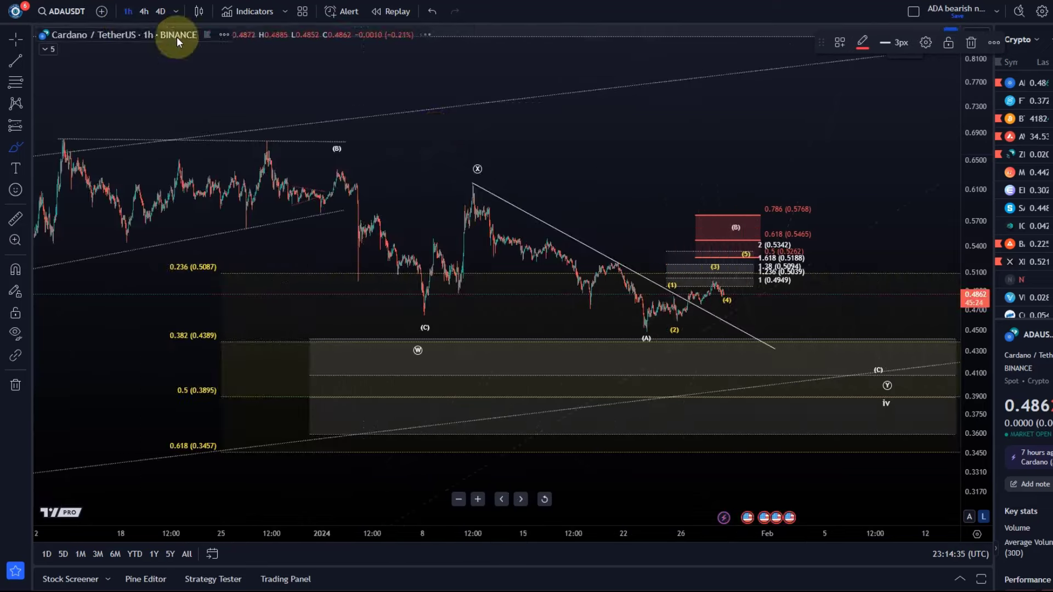
# Stretch the price scale and zoom in on the recent (1)–(5) subwaves and their Fibonacci levels.
pyautogui.scroll(2, 806, 336)
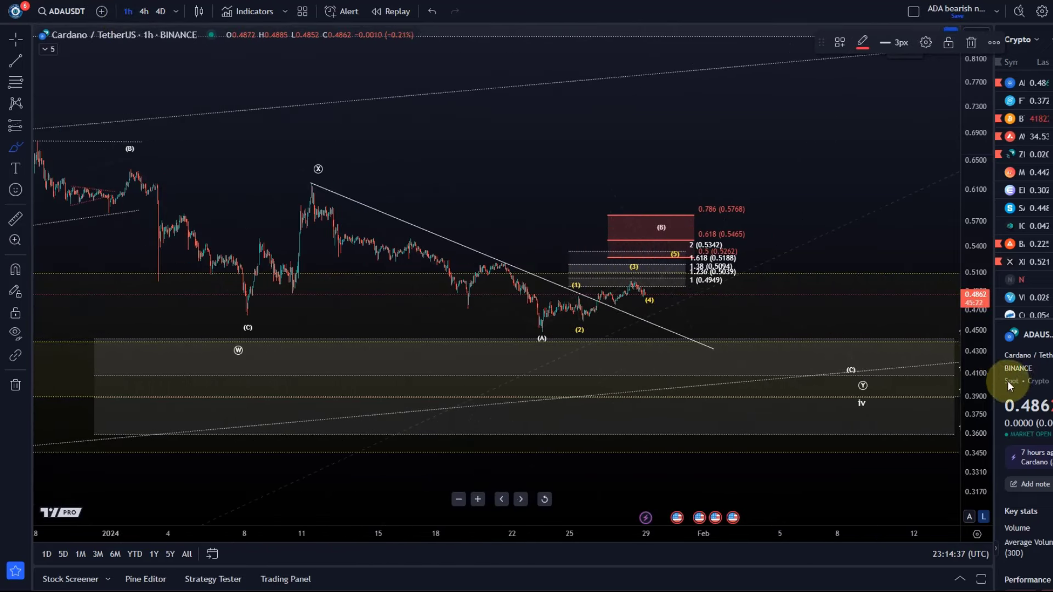
pyautogui.moveTo(982, 395); pyautogui.dragTo(911, 59)
pyautogui.scroll(2, 713, 329)
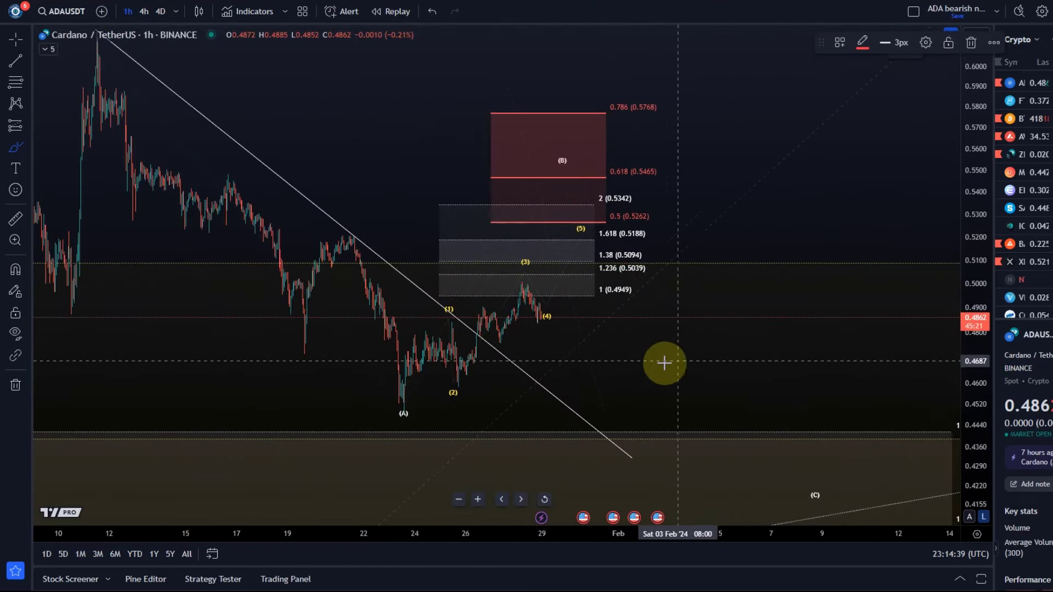
pyautogui.scroll(1, 639, 376)
# Sketch a red upward projection beside the latest candles, then undo it.
pyautogui.moveTo(609, 368); pyautogui.dragTo(693, 331)
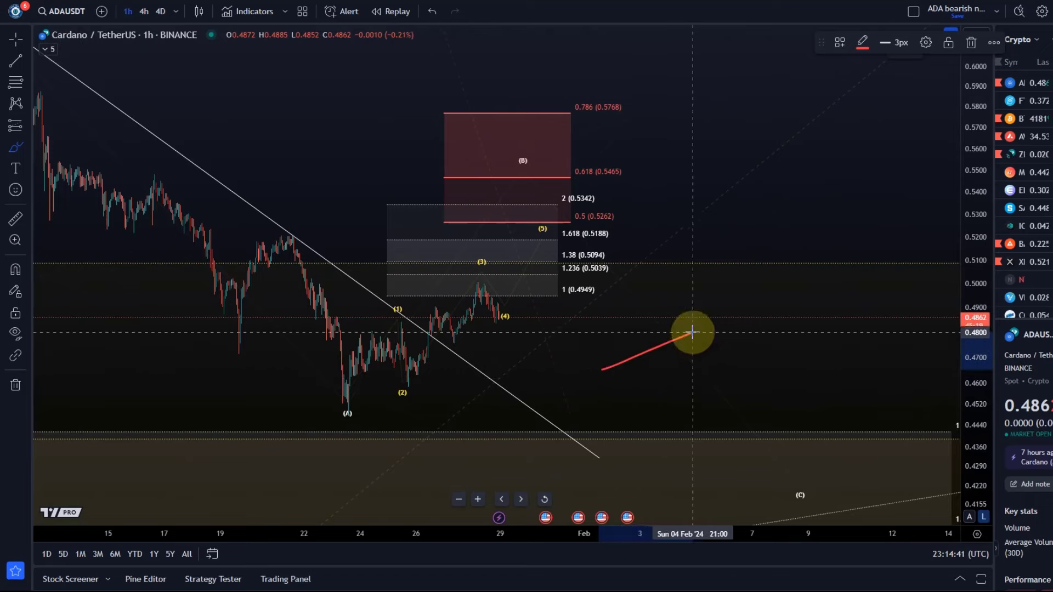
pyautogui.click(432, 12)
pyautogui.scroll(5, 733, 308)
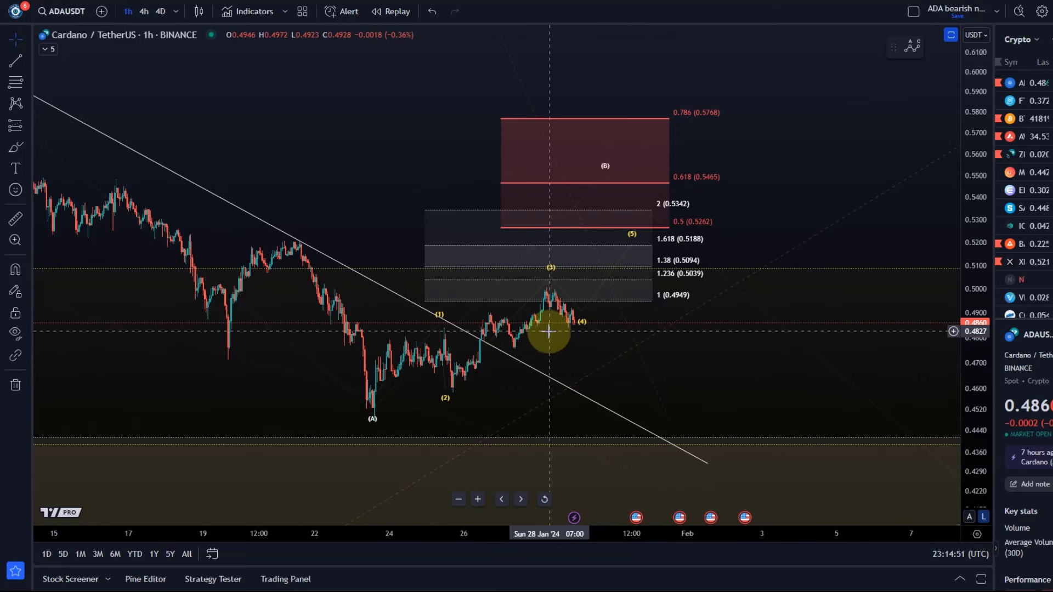
# Reposition Elliott wave points (2) and (4) onto the swing lows, then shift (3), (4) and (5) later in time.
pyautogui.moveTo(442, 397); pyautogui.dragTo(453, 408)
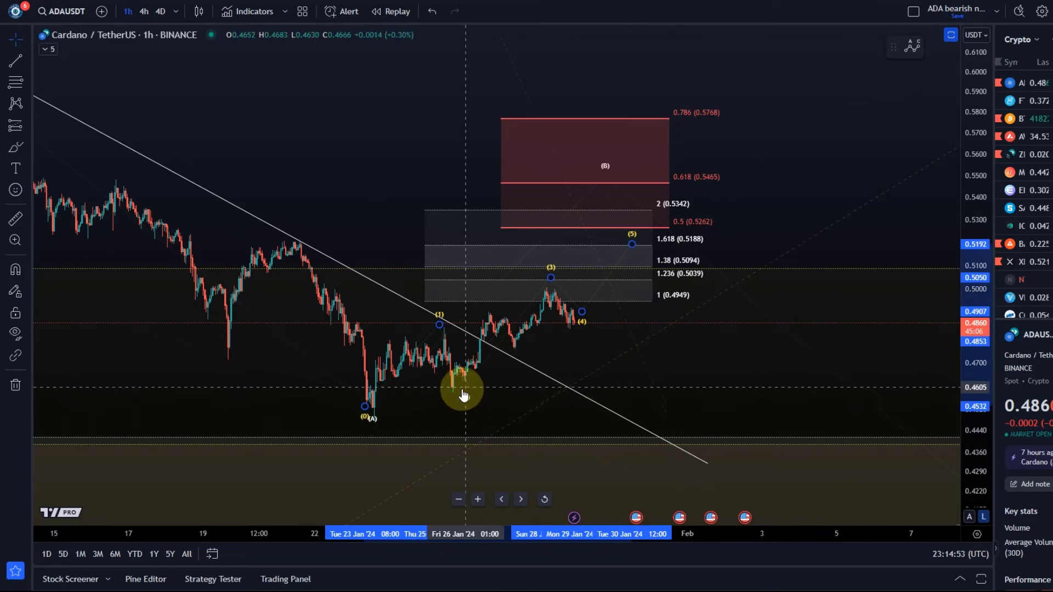
pyautogui.moveTo(586, 314); pyautogui.dragTo(585, 323)
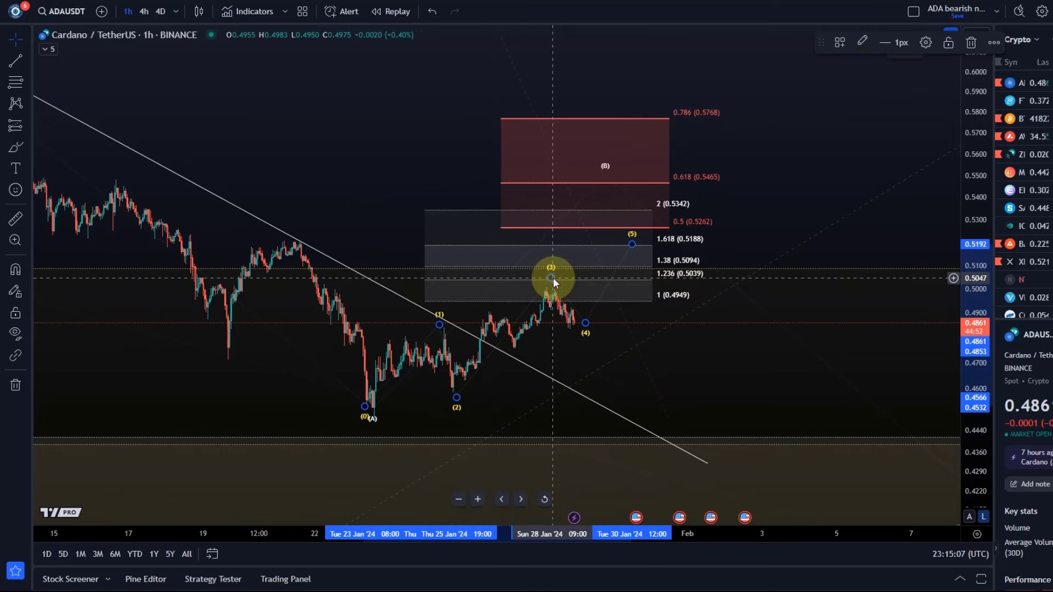
pyautogui.moveTo(552, 277); pyautogui.dragTo(598, 275)
pyautogui.moveTo(587, 323); pyautogui.dragTo(639, 317)
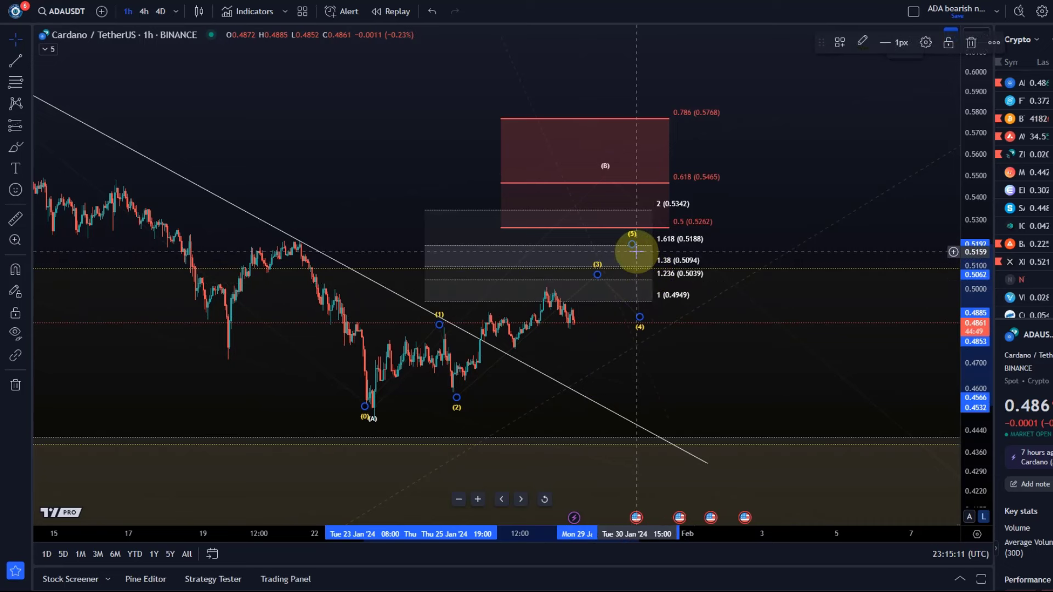
pyautogui.moveTo(634, 247); pyautogui.dragTo(689, 245)
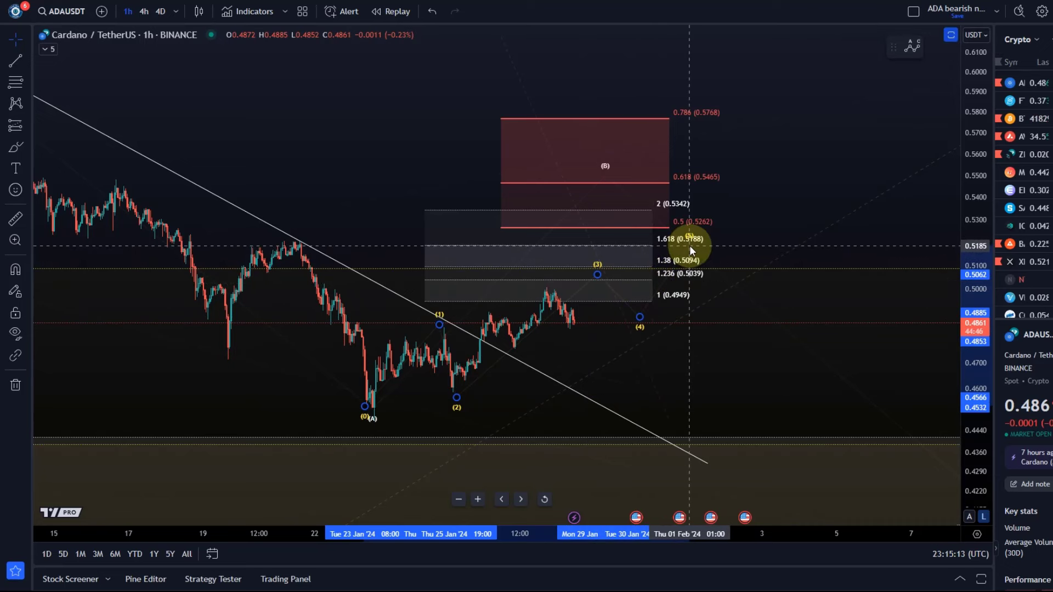
# Nudge the trend-based Fibonacci extension two steps to the right.
pyautogui.click(691, 277)
pyautogui.press('Right')
pyautogui.press('Right')
pyautogui.press('Right')
pyautogui.press('Right')
pyautogui.press('Right')
pyautogui.press('Right')
pyautogui.press('Right')
pyautogui.press('Right')
pyautogui.press('Right')
pyautogui.press('Right')
pyautogui.press('Right')
pyautogui.press('Right')
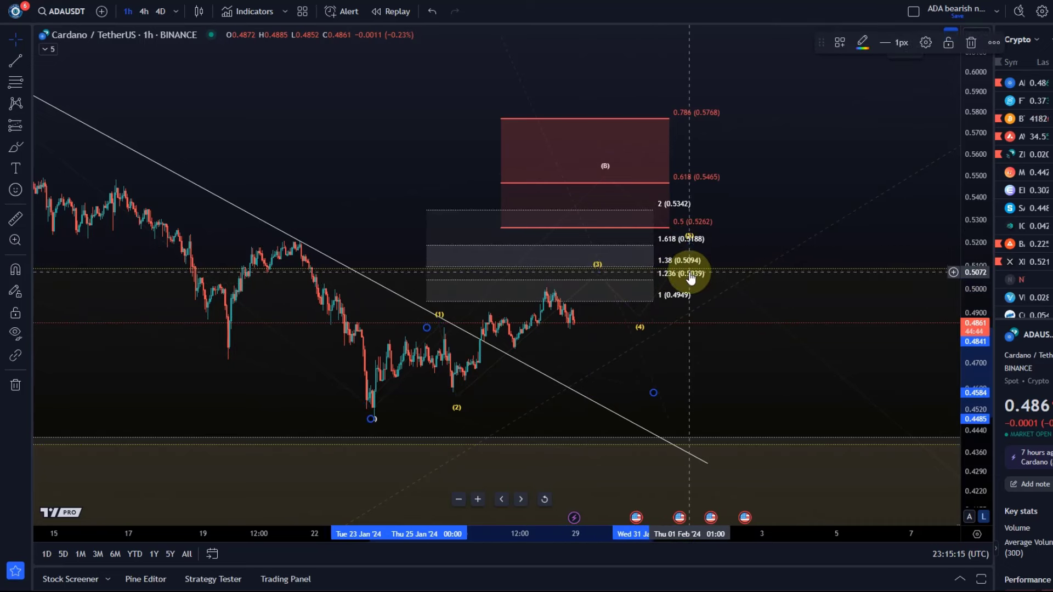
pyautogui.press('Right')
pyautogui.press('Right')
pyautogui.press('Right')
pyautogui.press('Right')
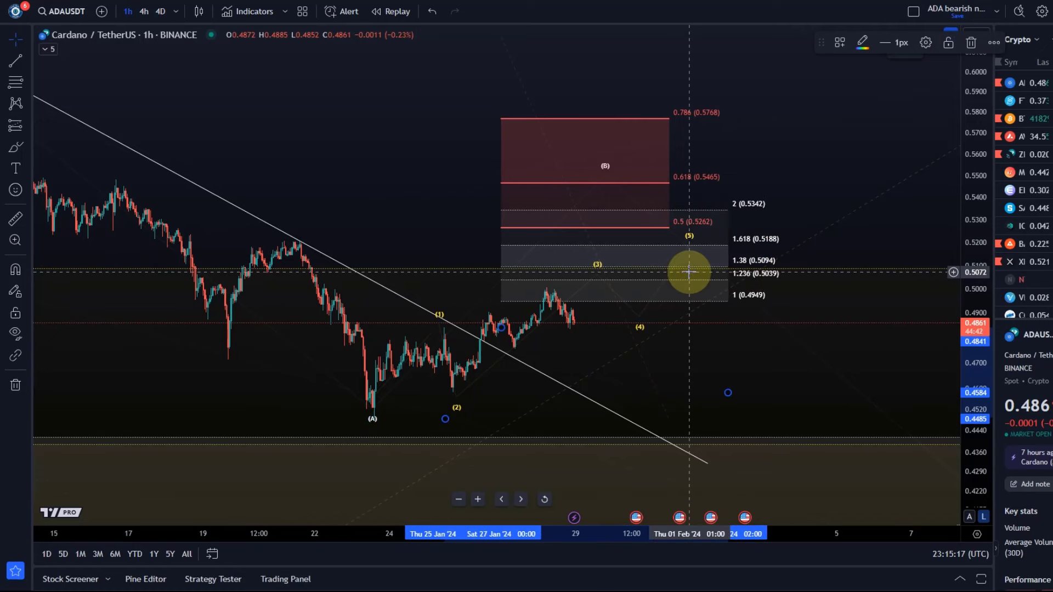
pyautogui.click(602, 284)
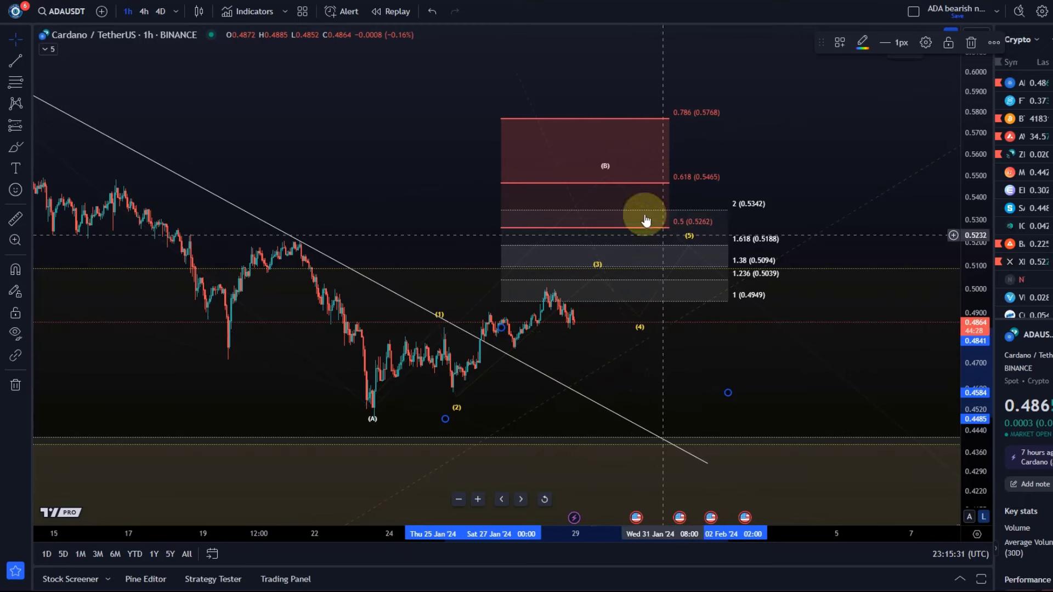
# Raise wave (B) to about 0.5609, then pan and compress the price scale to show the lower Fibonacci zones.
pyautogui.moveTo(609, 188)
pyautogui.mouseDown()
pyautogui.moveTo(606, 173)
pyautogui.moveTo(545, 285)
pyautogui.moveTo(645, 157)
pyautogui.mouseUp()
pyautogui.scroll(-4, 567, 296)
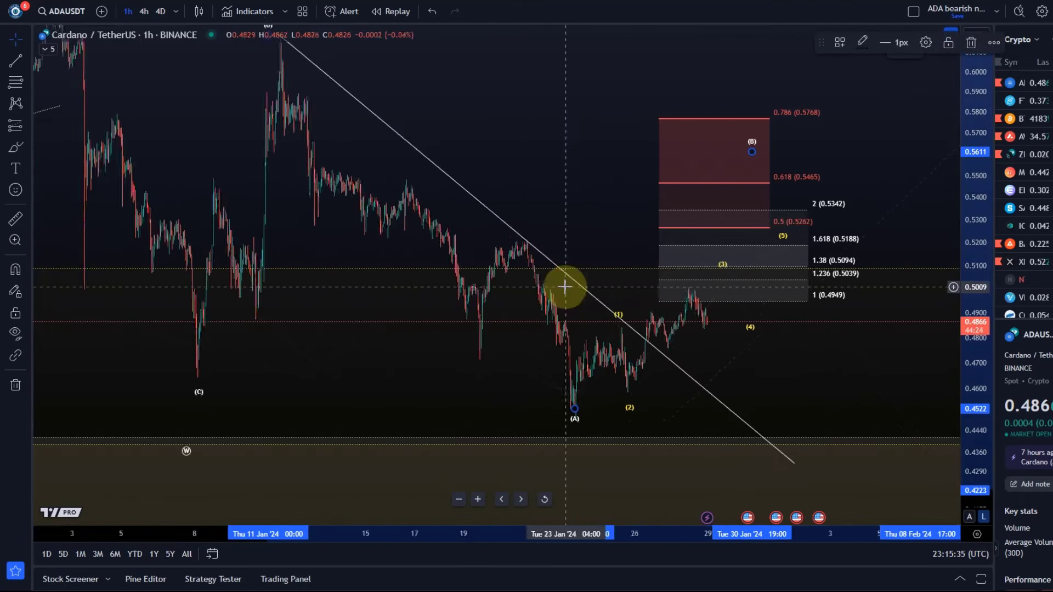
pyautogui.moveTo(614, 110); pyautogui.dragTo(364, 47)
pyautogui.scroll(-3, 387, 87)
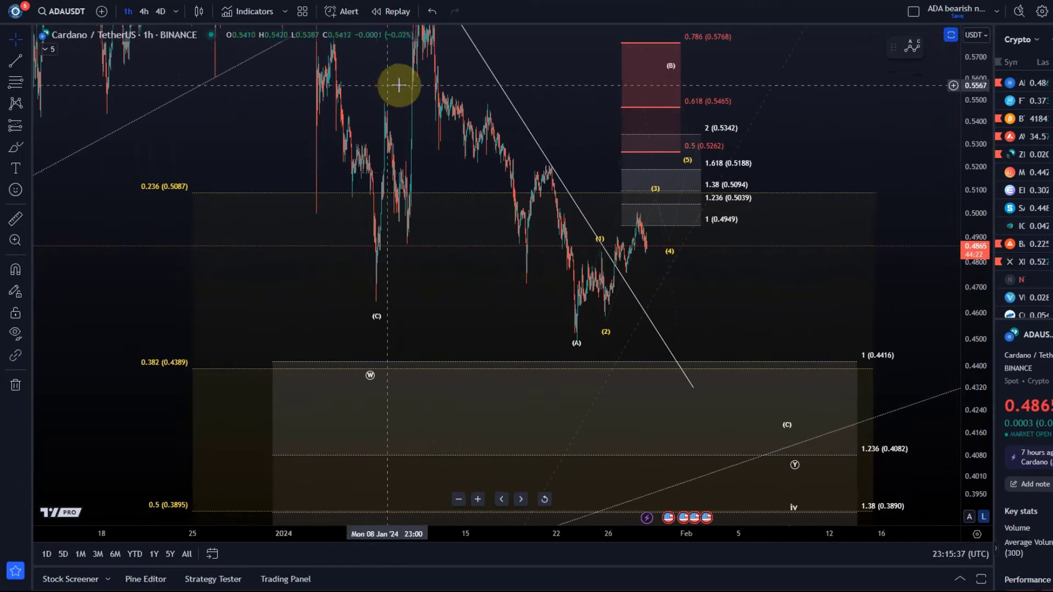
pyautogui.moveTo(982, 110); pyautogui.dragTo(770, 315)
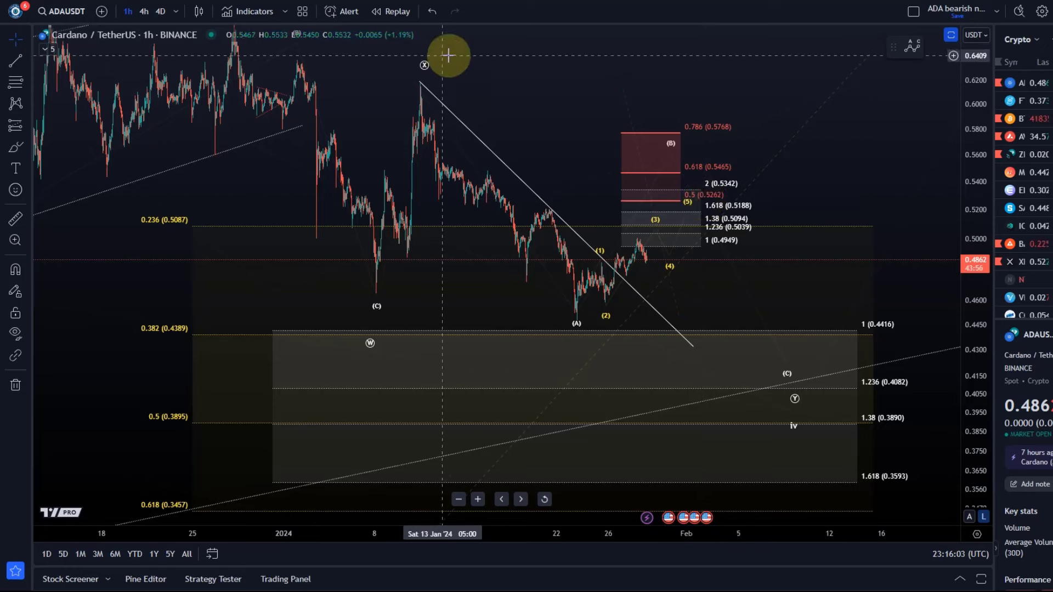
# Lower wave (B) to about 0.546, then pan back to December and compress the price scale.
pyautogui.moveTo(671, 149)
pyautogui.mouseDown()
pyautogui.moveTo(641, 160)
pyautogui.moveTo(669, 163)
pyautogui.mouseUp()
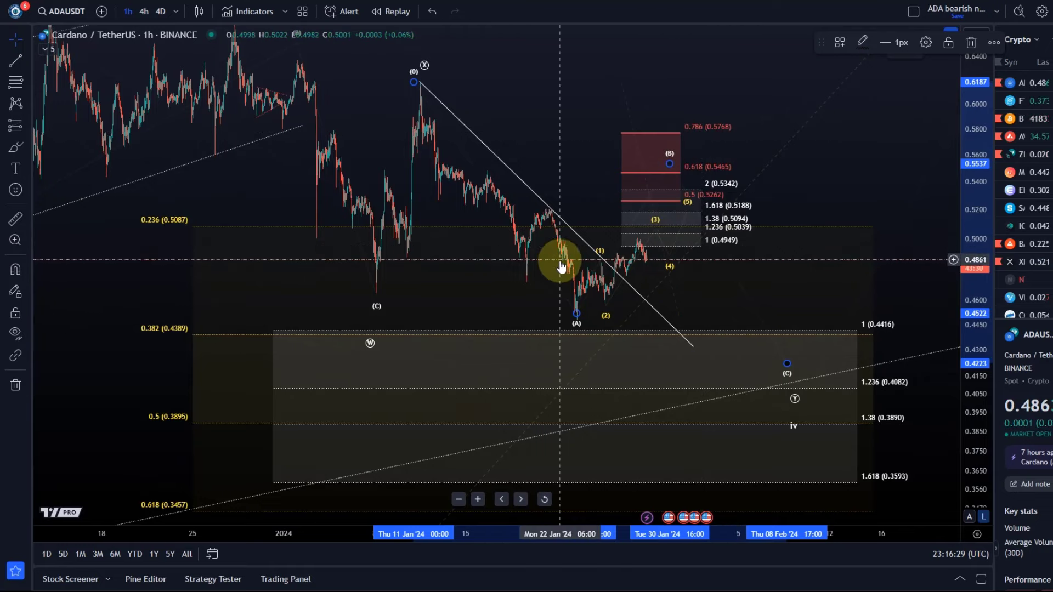
pyautogui.moveTo(420, 80); pyautogui.dragTo(565, 83)
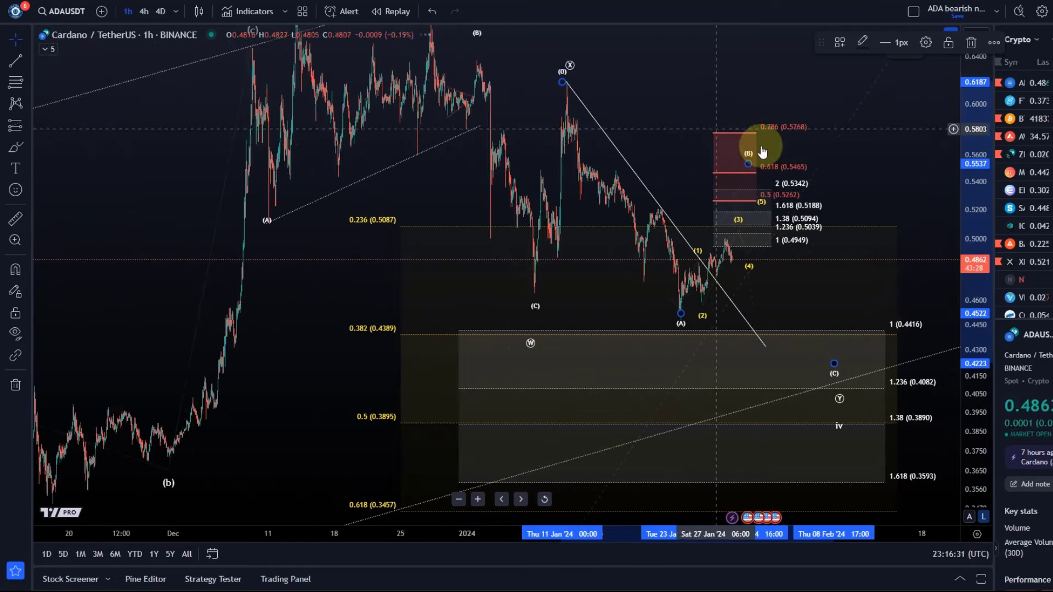
pyautogui.moveTo(970, 178); pyautogui.dragTo(979, 383)
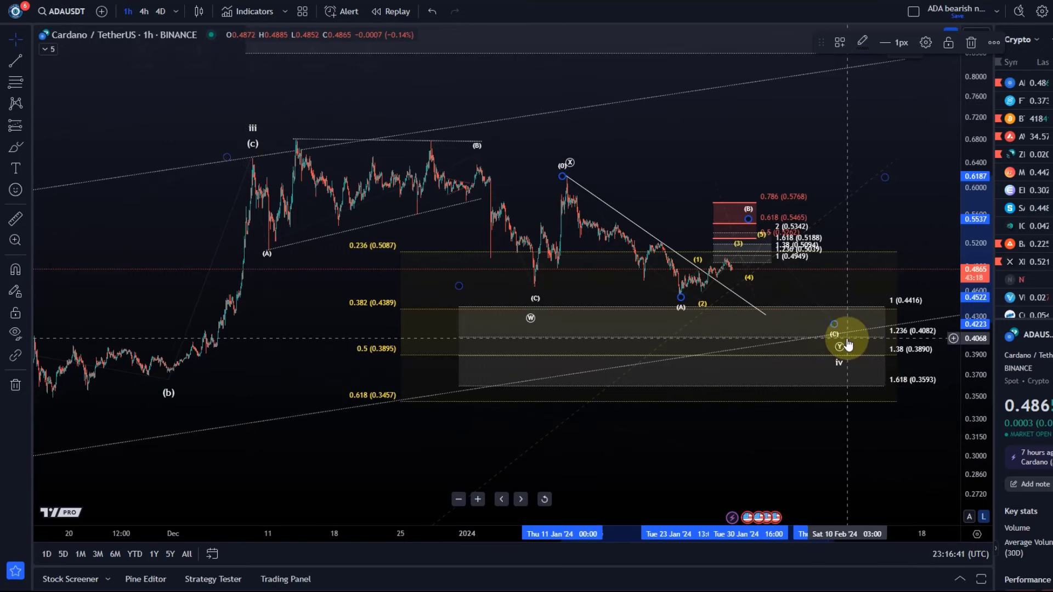
# Rescale the price axis and zoom out to show history back to October with the (a) and (b) labels.
pyautogui.click(499, 159)
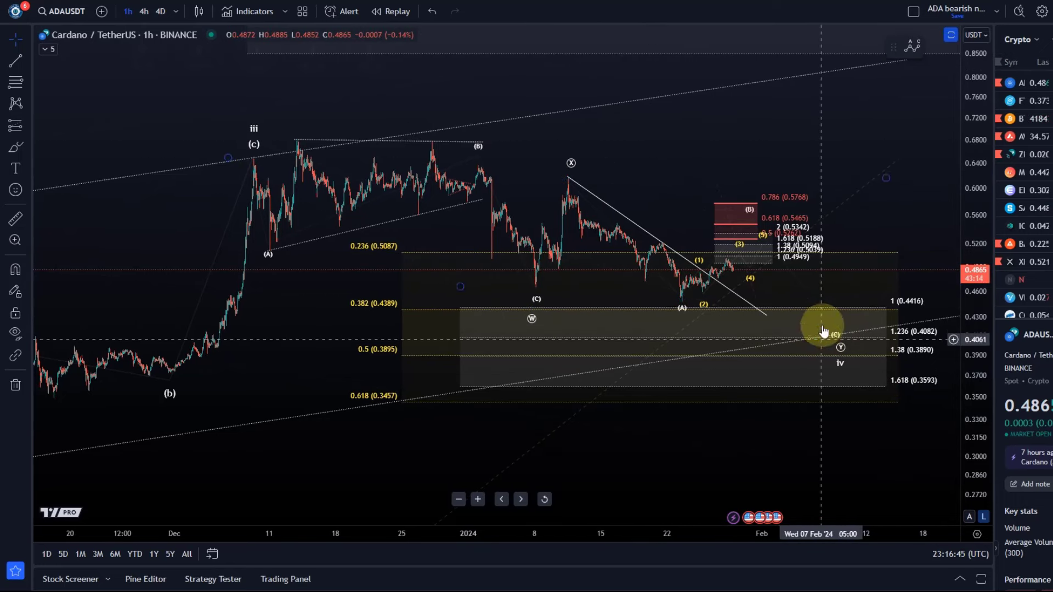
pyautogui.scroll(5, 735, 315)
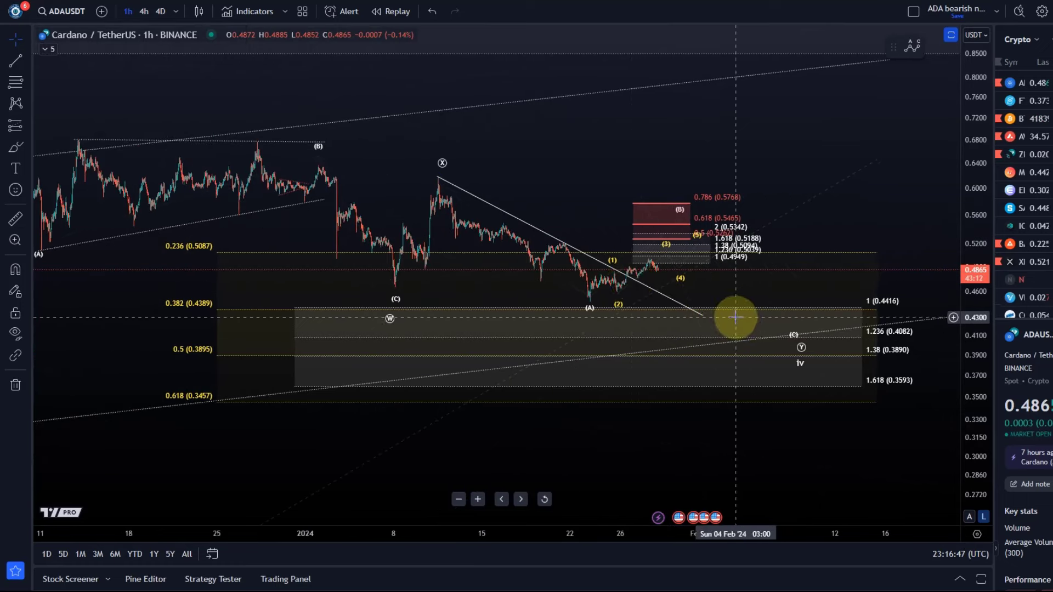
pyautogui.scroll(-2, 117, 176)
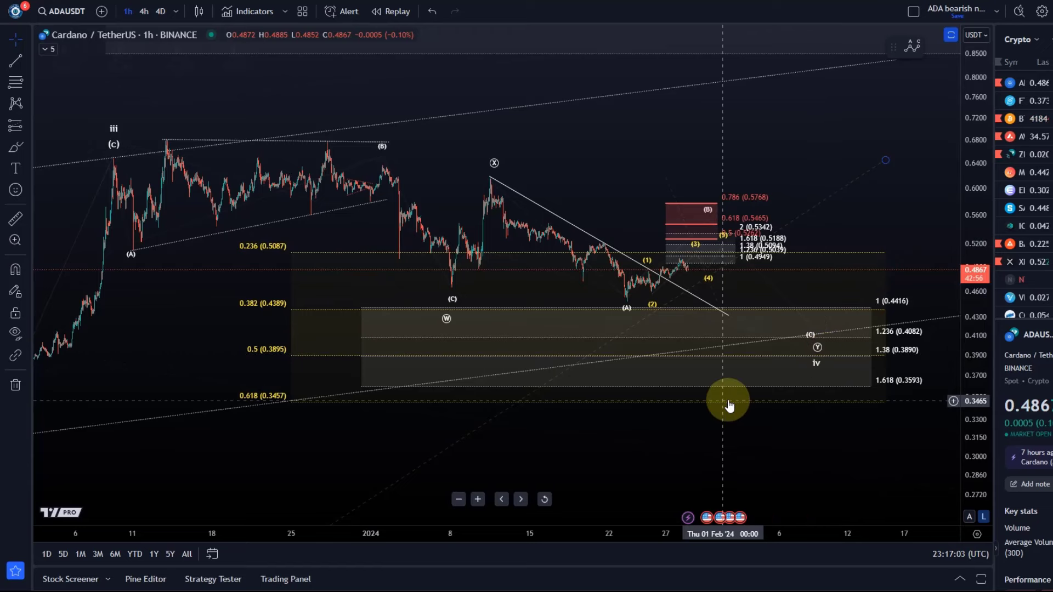
pyautogui.moveTo(989, 434); pyautogui.dragTo(982, 156)
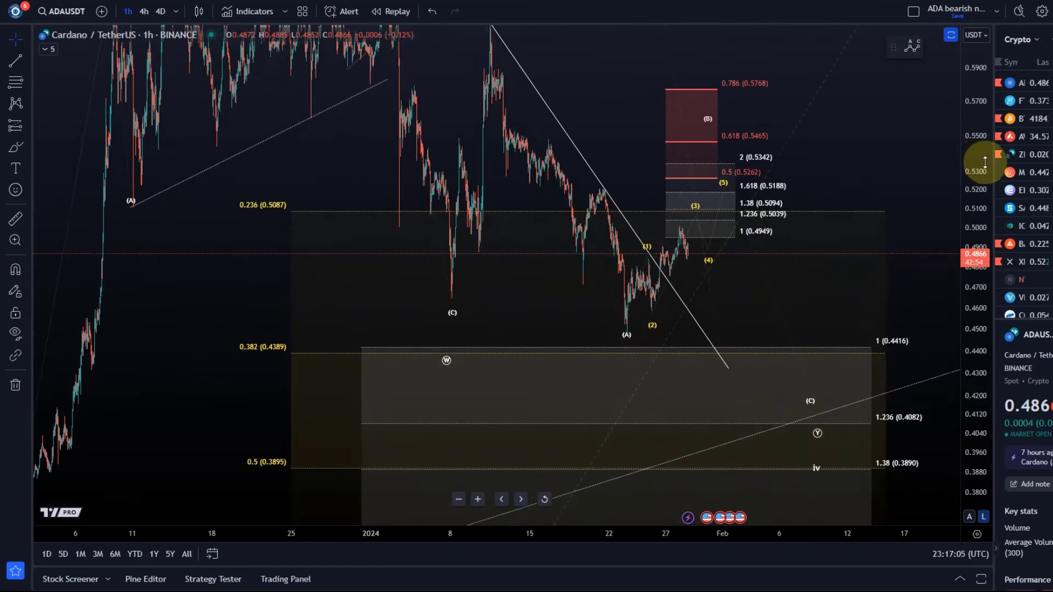
pyautogui.click(720, 189)
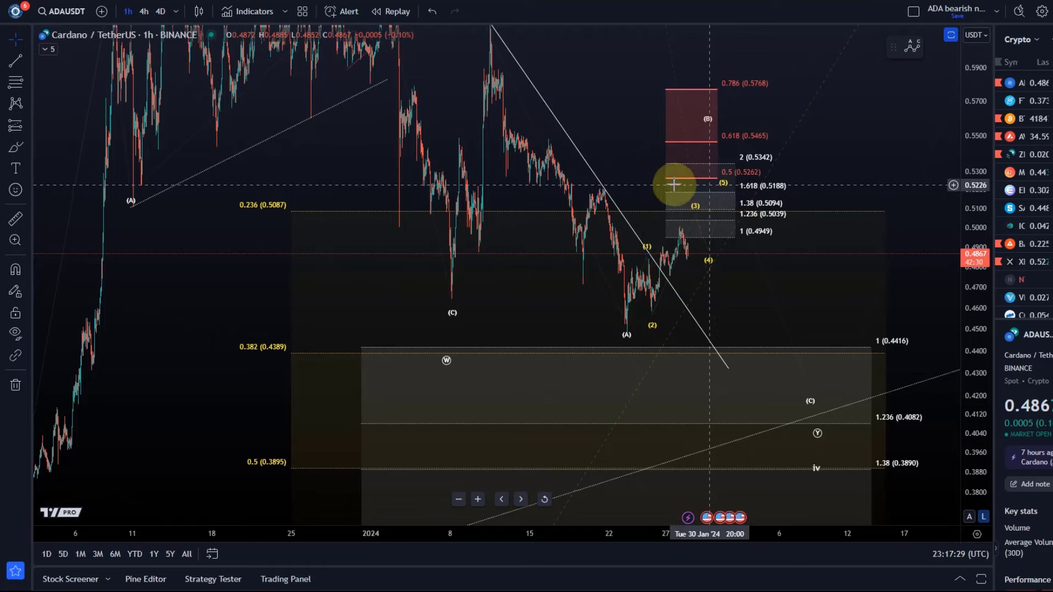
pyautogui.moveTo(980, 117); pyautogui.dragTo(1011, 364)
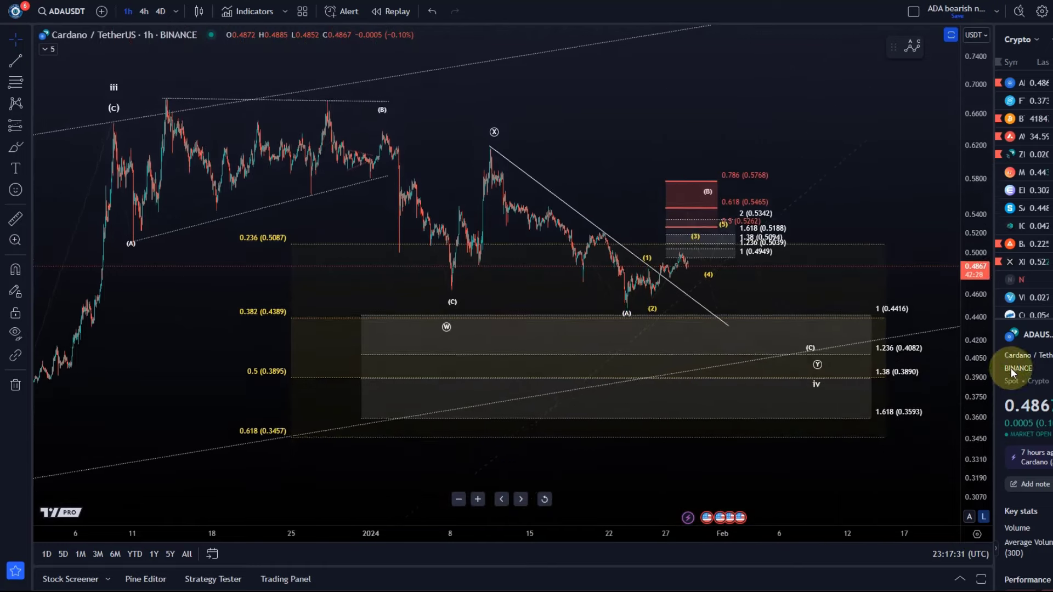
pyautogui.scroll(-5, 700, 364)
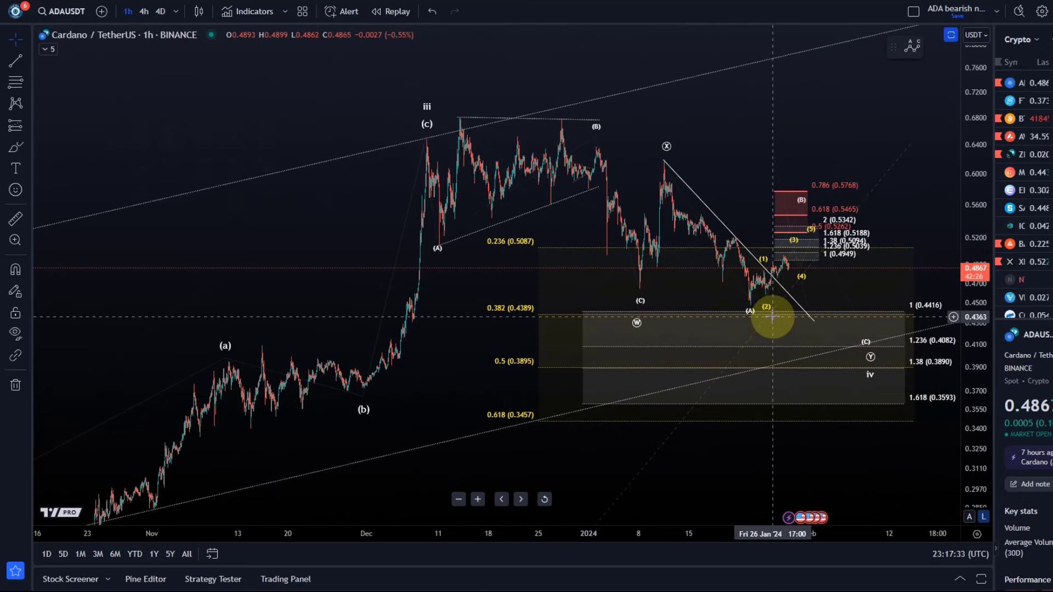